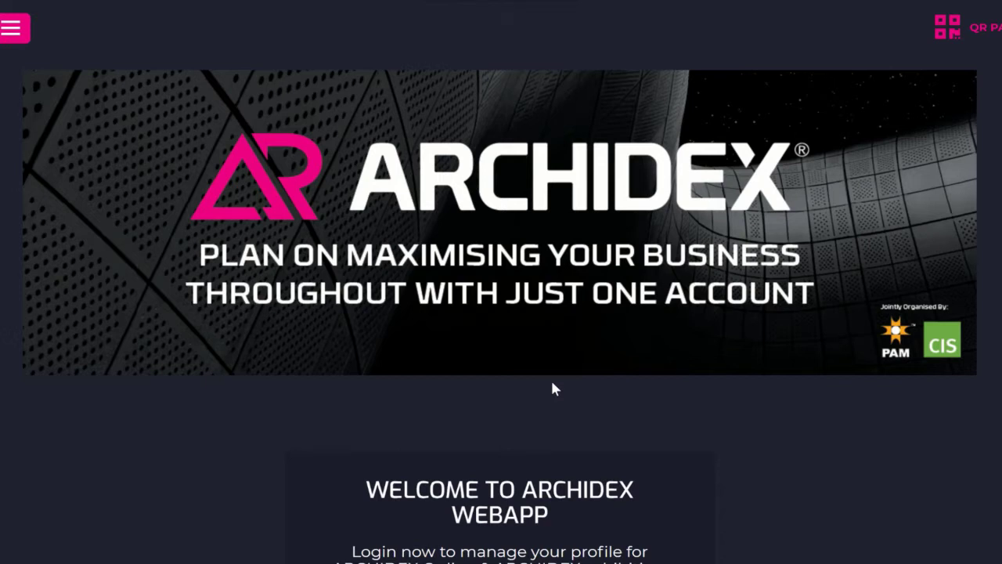
Step: Scroll down to the Sign In form and follow its Register link
{"action": "scroll", "coordinate": [552, 387], "scroll_direction": "down", "scroll_amount": 5}
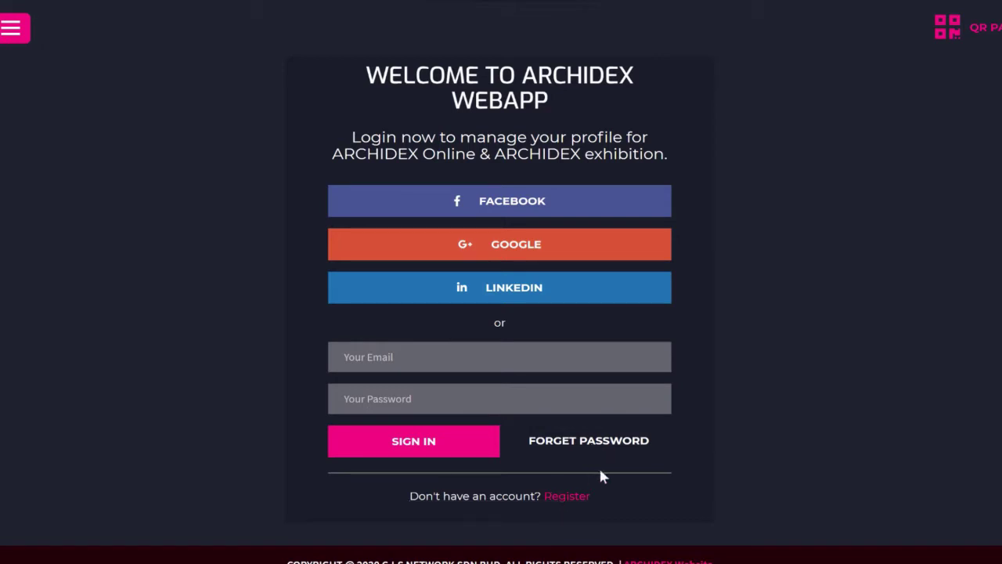
{"action": "left_click", "coordinate": [560, 499]}
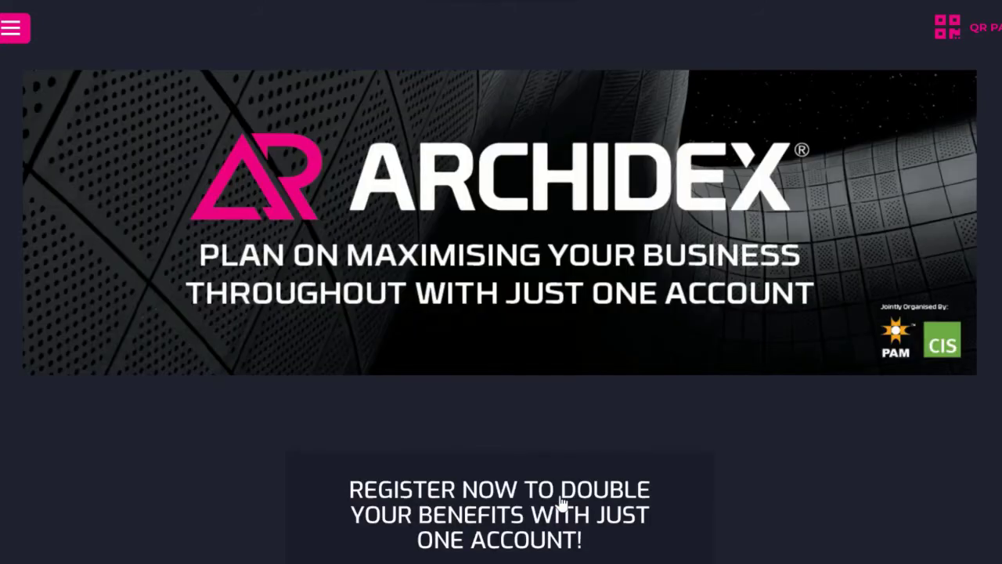
Step: RSVP for the ARCHIDEX Special Edition Exhibition 2020, keep ARCHIDEX Online ticked, and complete the account details
{"action": "scroll", "coordinate": [561, 501], "scroll_direction": "down", "scroll_amount": 7}
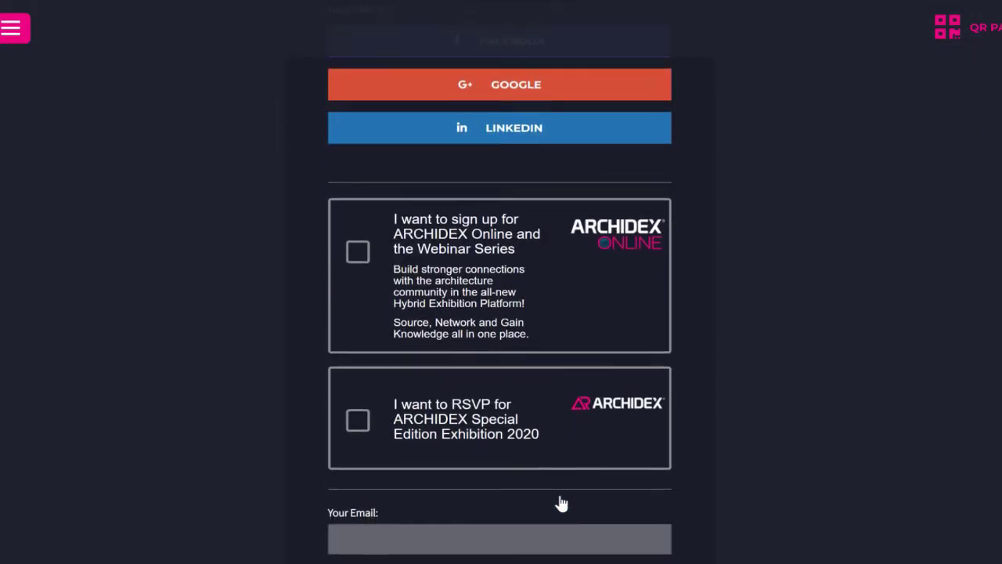
{"action": "scroll", "coordinate": [560, 502], "scroll_direction": "down", "scroll_amount": 1}
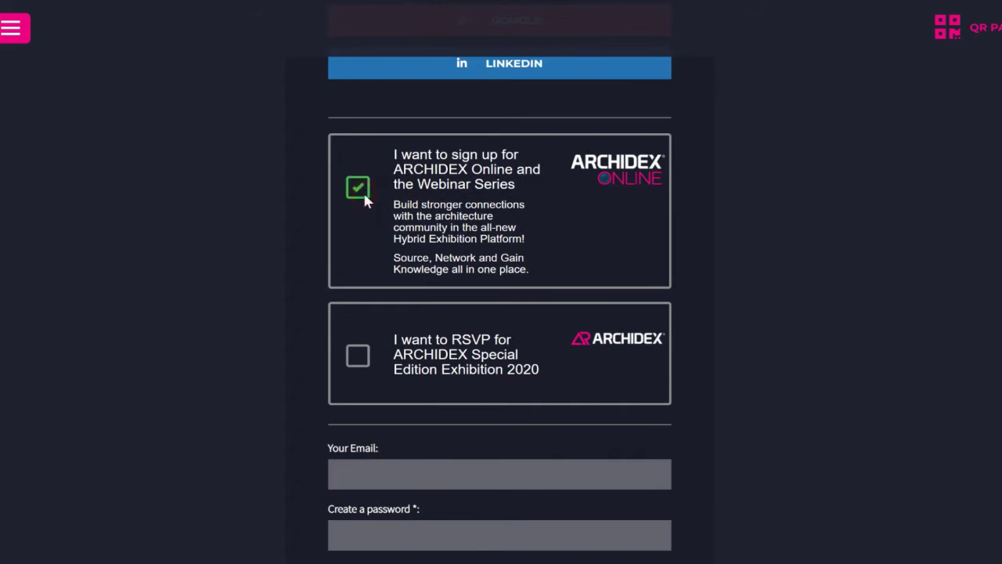
{"action": "left_click", "coordinate": [357, 360]}
{"action": "left_click", "coordinate": [409, 202]}
{"action": "left_click", "coordinate": [409, 202]}
{"action": "scroll", "coordinate": [783, 180], "scroll_direction": "down", "scroll_amount": 15}
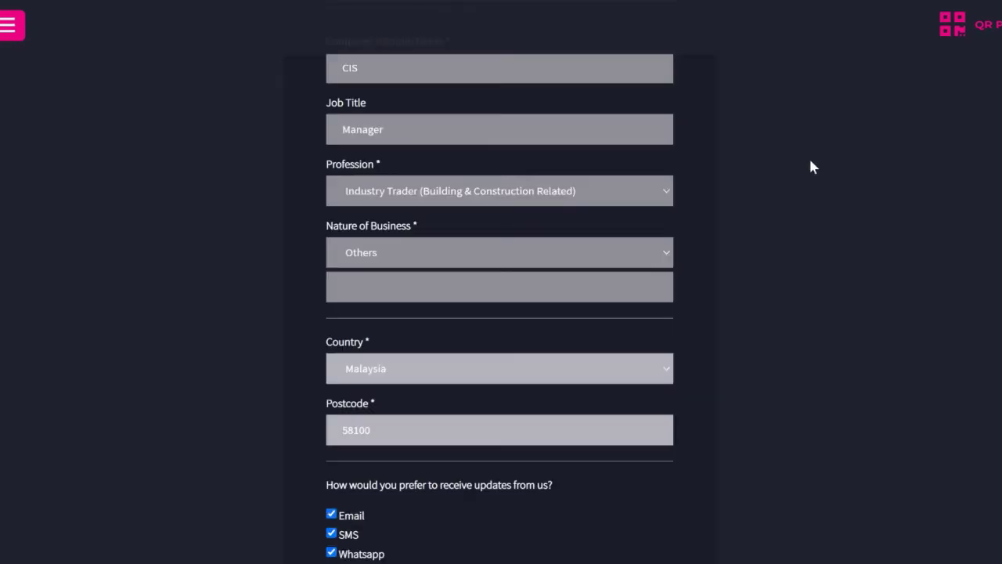
{"action": "scroll", "coordinate": [777, 243], "scroll_direction": "down", "scroll_amount": 3}
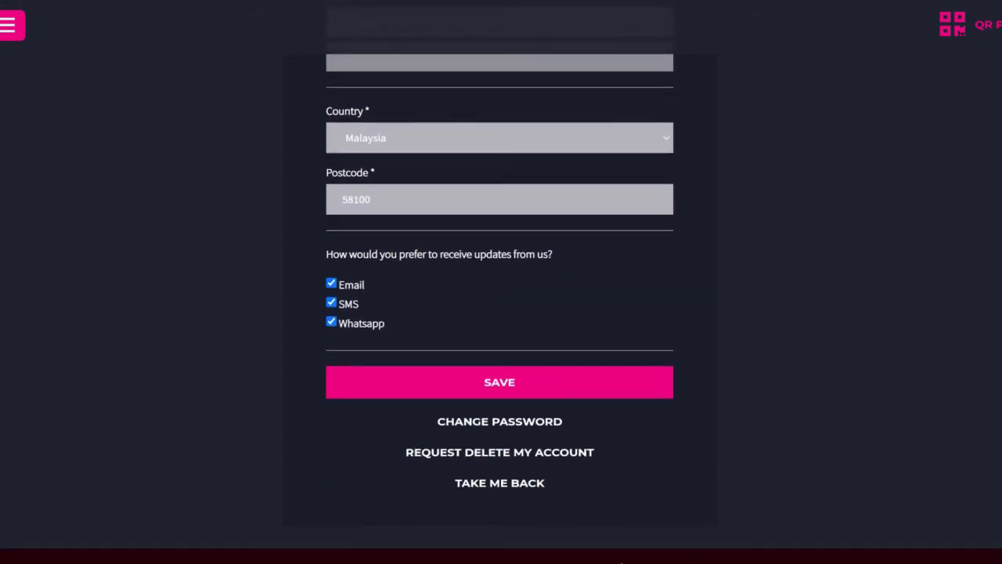
Step: Scroll through the Business Matching Profile form and submit it
{"action": "scroll", "coordinate": [746, 274], "scroll_direction": "down", "scroll_amount": 6}
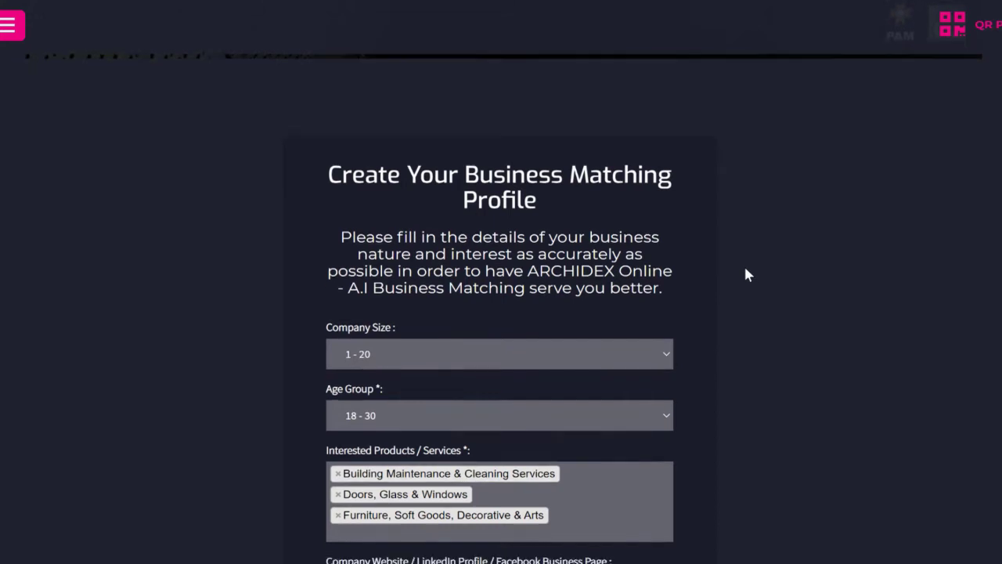
{"action": "scroll", "coordinate": [745, 274], "scroll_direction": "down", "scroll_amount": 2}
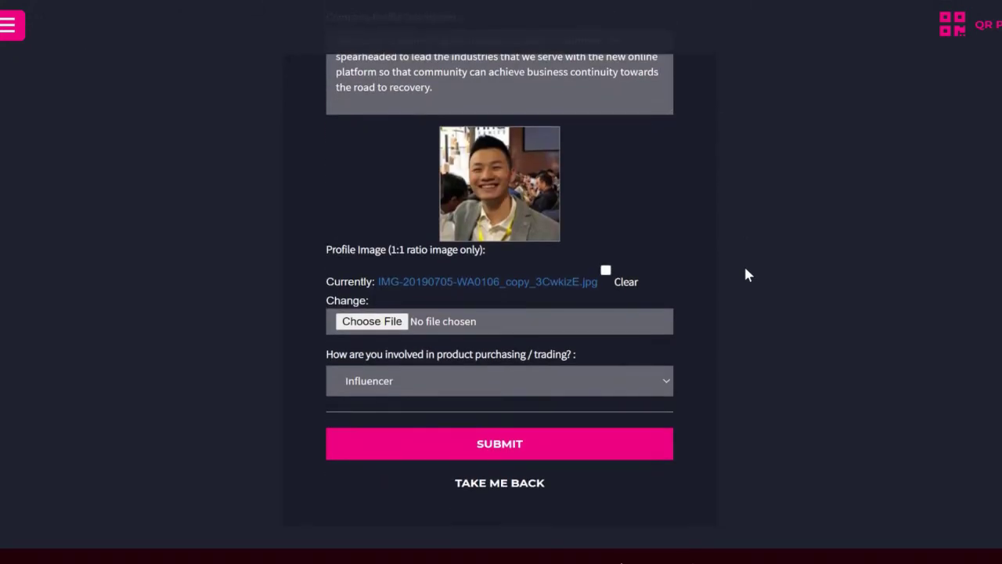
{"action": "left_click", "coordinate": [539, 444]}
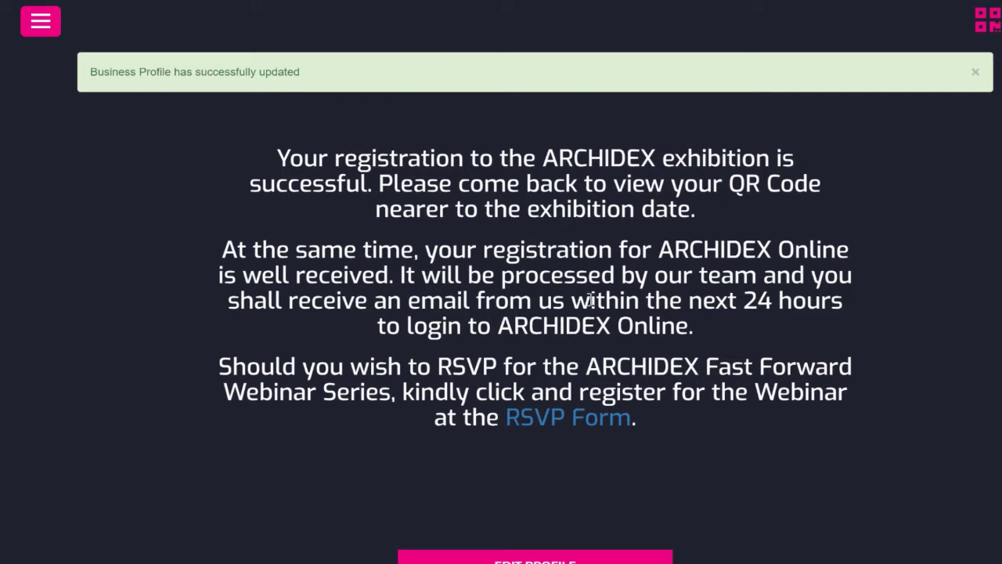
Step: Highlight the note about the 24-hour login email
{"action": "left_click_drag", "start_coordinate": [590, 299], "coordinate": [832, 296]}
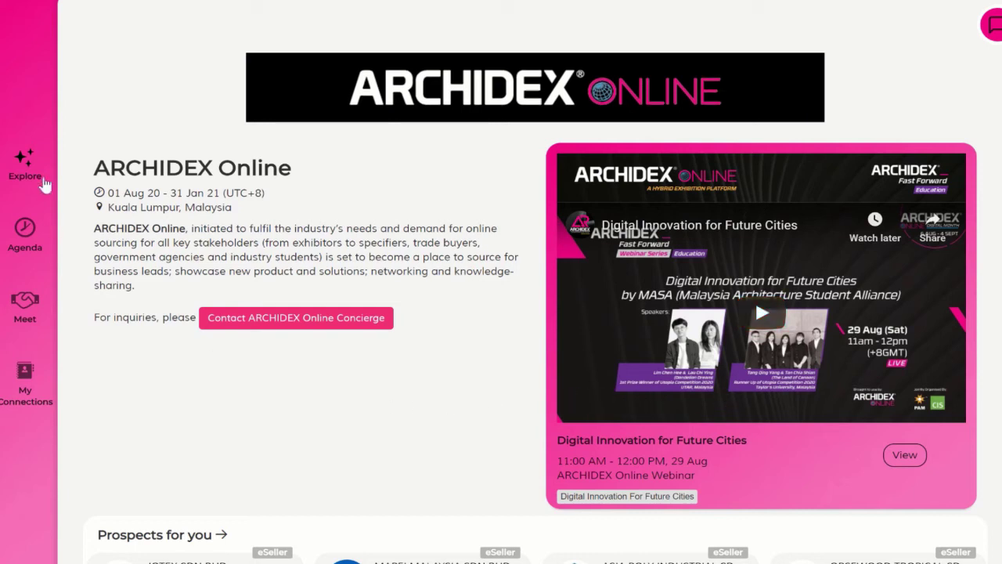
Step: Browse the agenda sessions for 06, 11, 13 and 18 Aug 20, returning to 13 Aug
{"action": "left_click", "coordinate": [24, 247]}
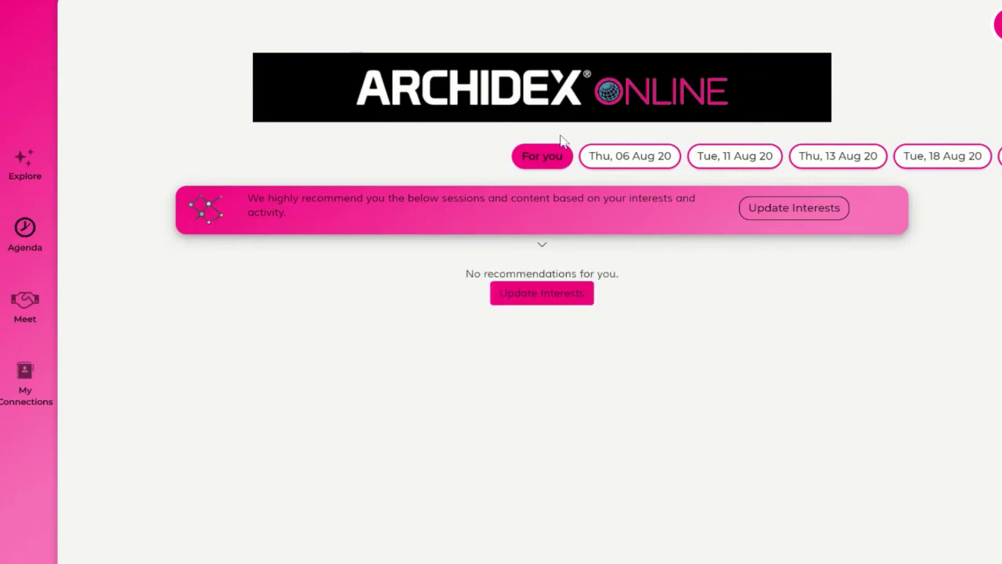
{"action": "left_click", "coordinate": [670, 155]}
{"action": "left_click", "coordinate": [641, 156]}
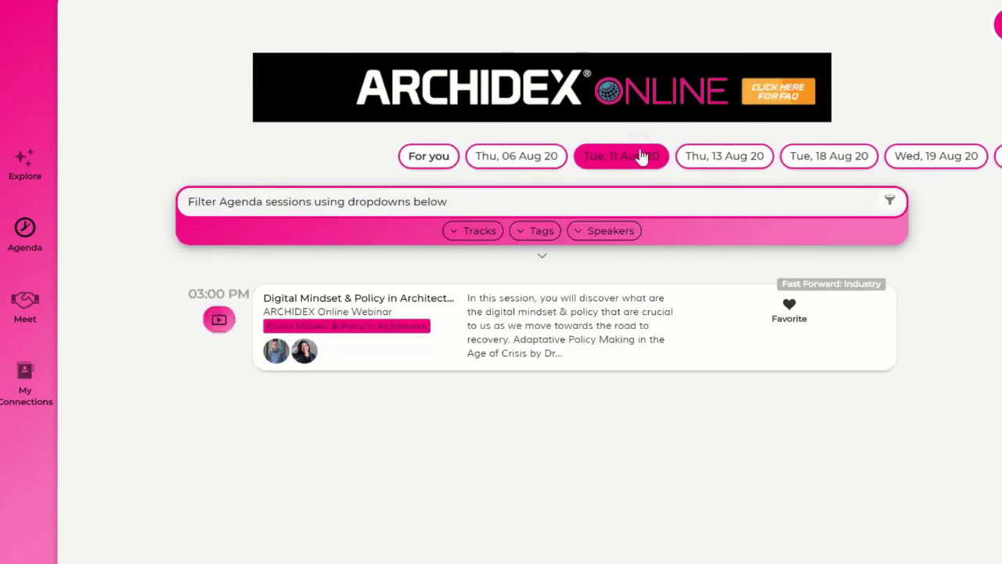
{"action": "left_click", "coordinate": [626, 157]}
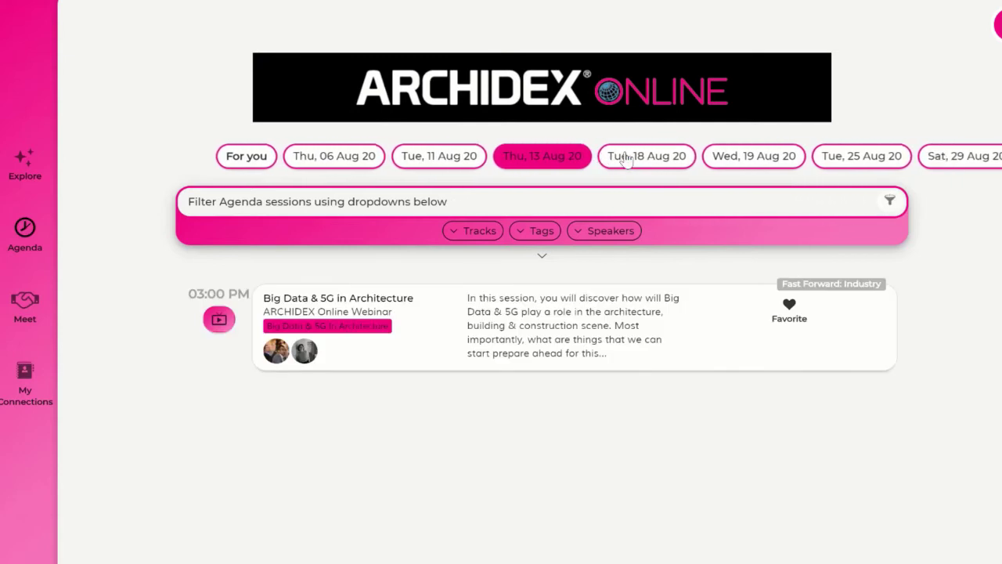
{"action": "left_click", "coordinate": [626, 156]}
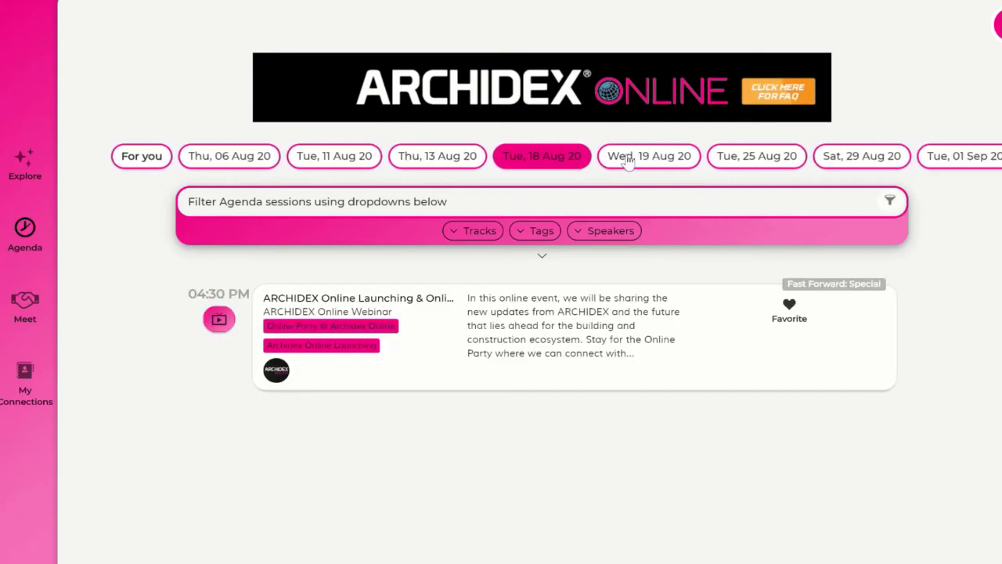
{"action": "left_click", "coordinate": [463, 162]}
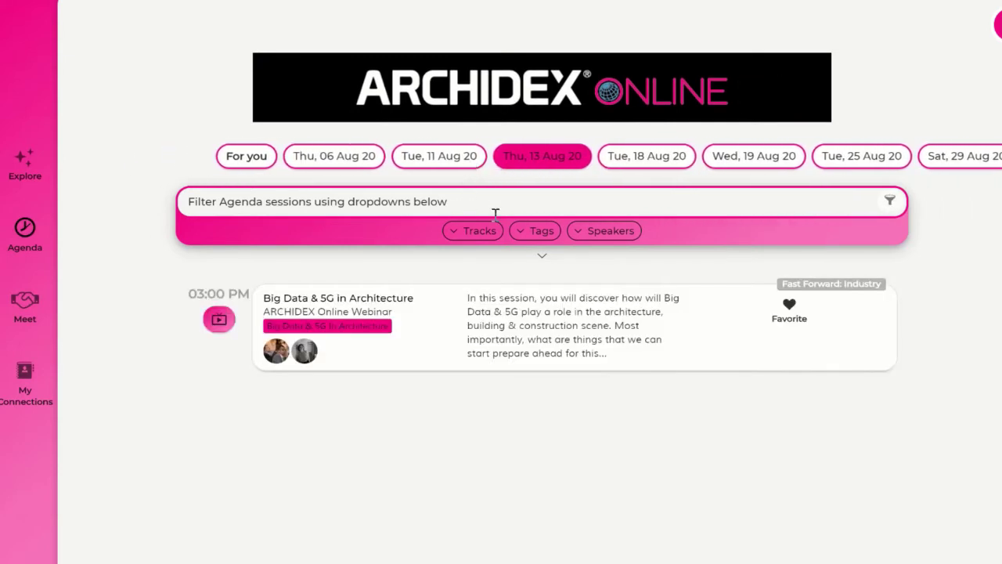
Step: Read the Big Data & 5G in Architecture session details, then go to recommended meeting prospects
{"action": "left_click", "coordinate": [539, 320]}
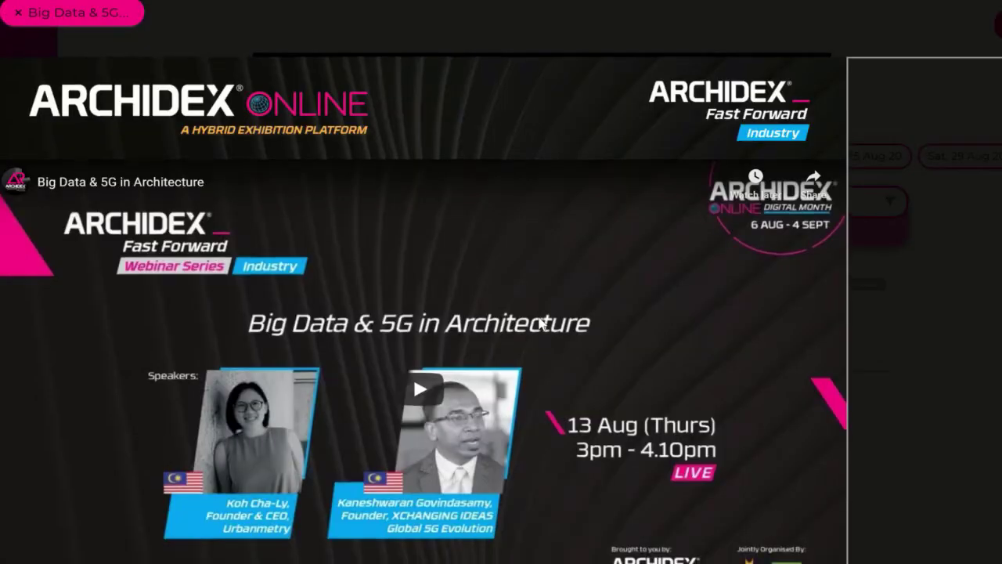
{"action": "scroll", "coordinate": [539, 321], "scroll_direction": "down", "scroll_amount": 8}
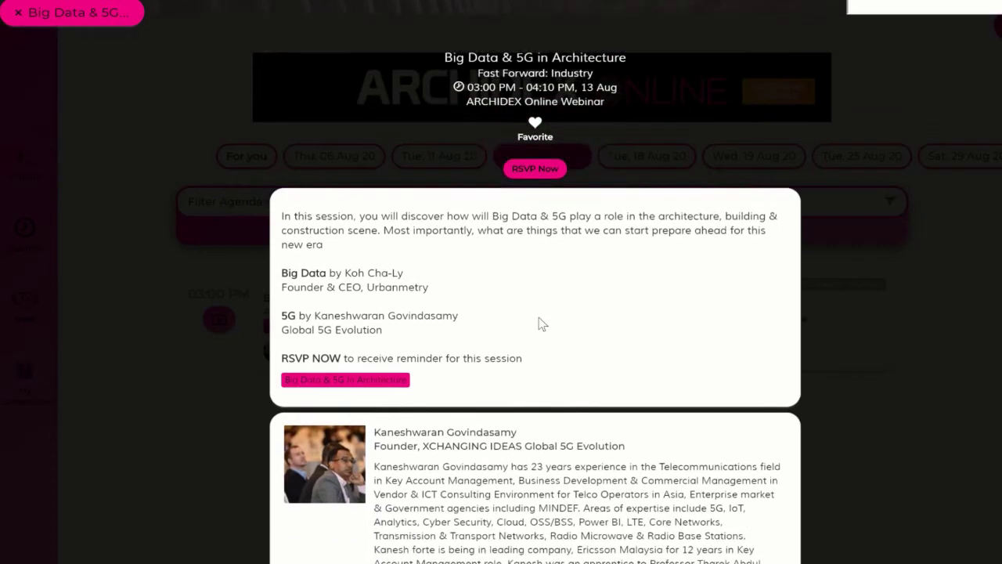
{"action": "scroll", "coordinate": [542, 323], "scroll_direction": "down", "scroll_amount": 5}
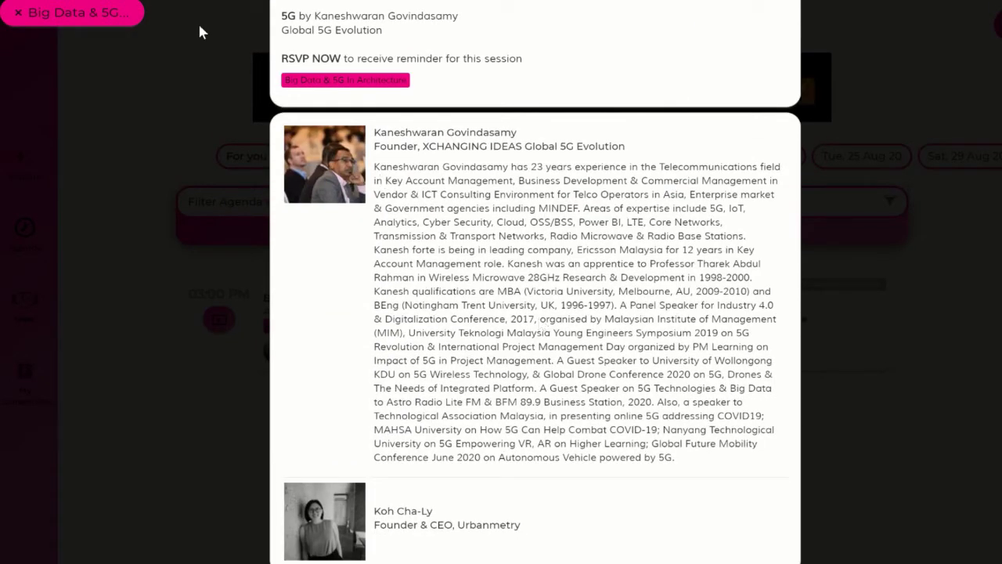
{"action": "left_click", "coordinate": [76, 17]}
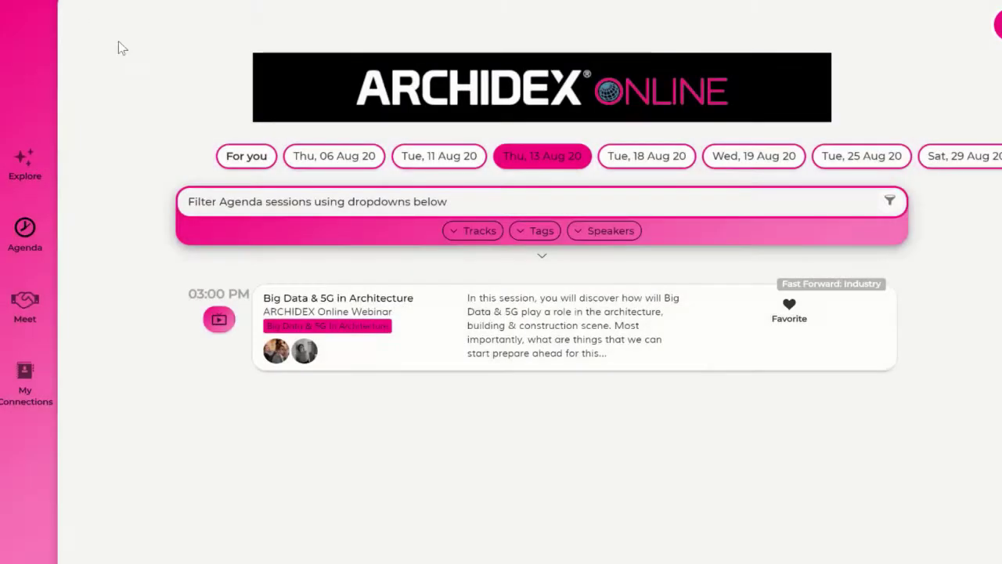
{"action": "left_click", "coordinate": [19, 313]}
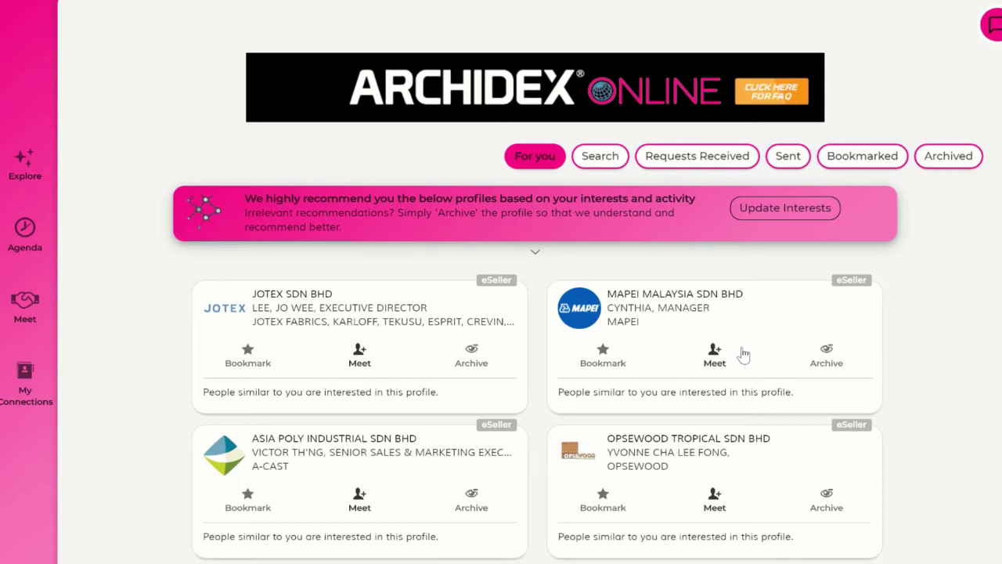
{"action": "scroll", "coordinate": [743, 355], "scroll_direction": "down", "scroll_amount": 1}
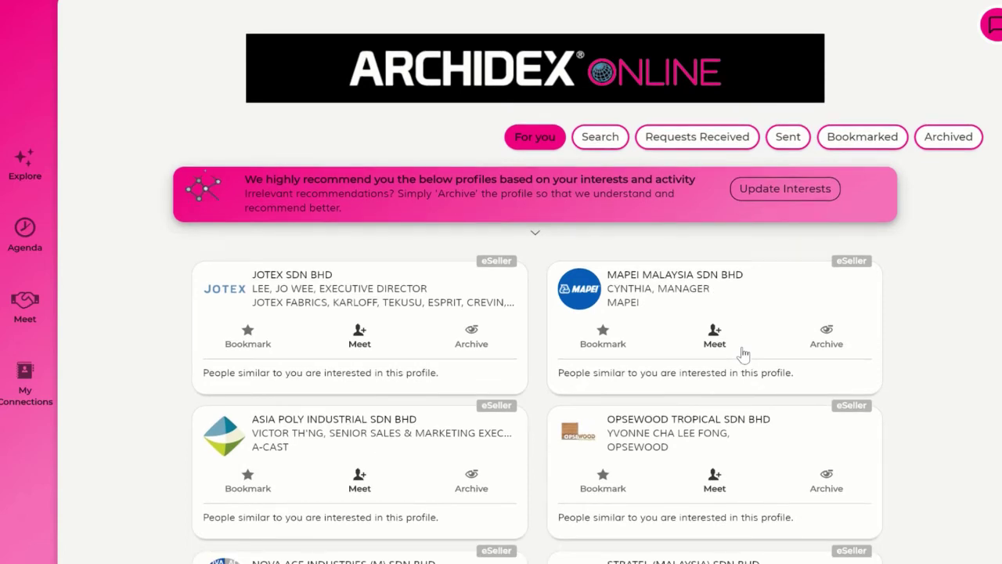
{"action": "scroll", "coordinate": [743, 355], "scroll_direction": "down", "scroll_amount": 3}
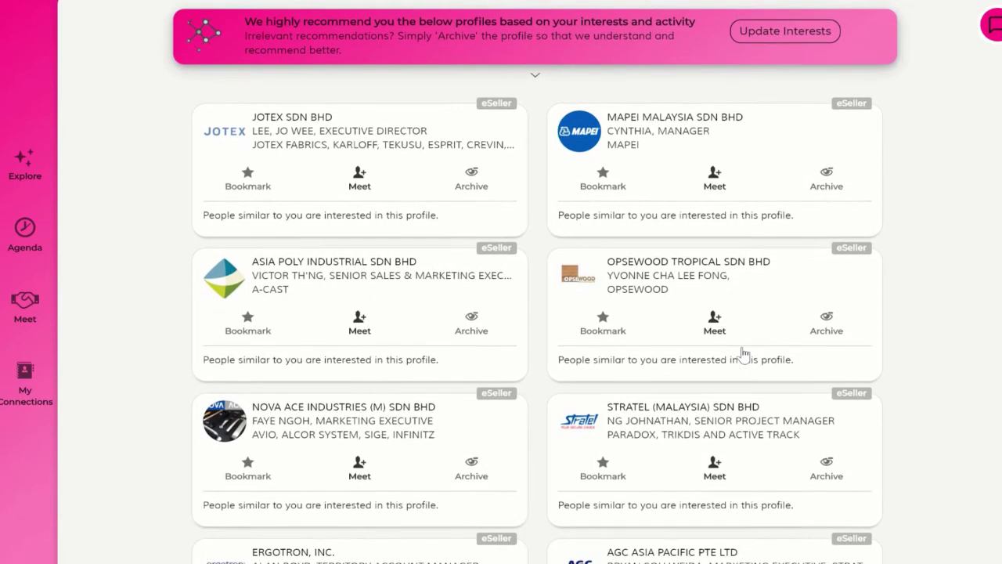
{"action": "scroll", "coordinate": [742, 354], "scroll_direction": "down", "scroll_amount": 3}
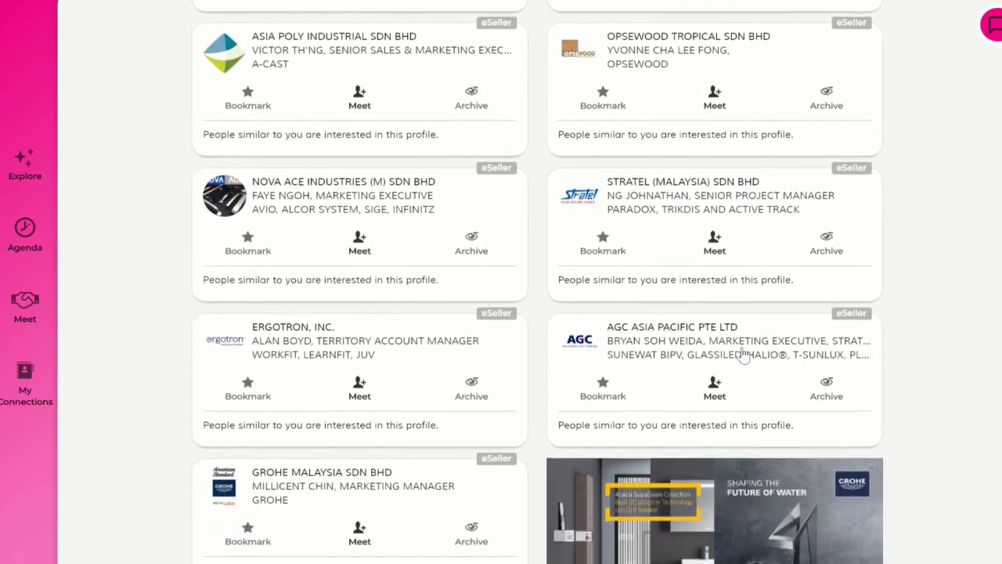
{"action": "scroll", "coordinate": [743, 355], "scroll_direction": "down", "scroll_amount": 3}
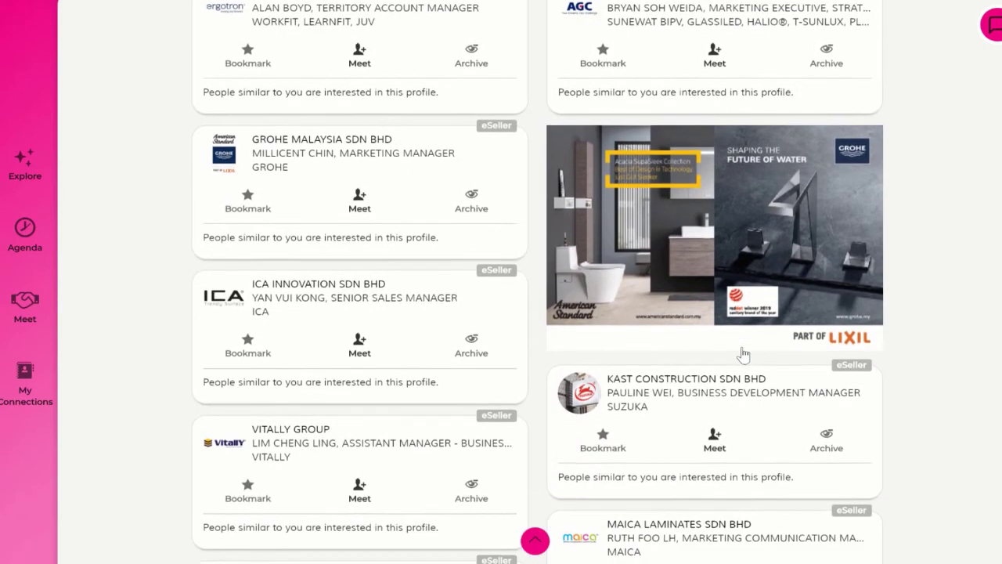
{"action": "scroll", "coordinate": [742, 354], "scroll_direction": "down", "scroll_amount": 1}
{"action": "scroll", "coordinate": [743, 355], "scroll_direction": "down", "scroll_amount": 1}
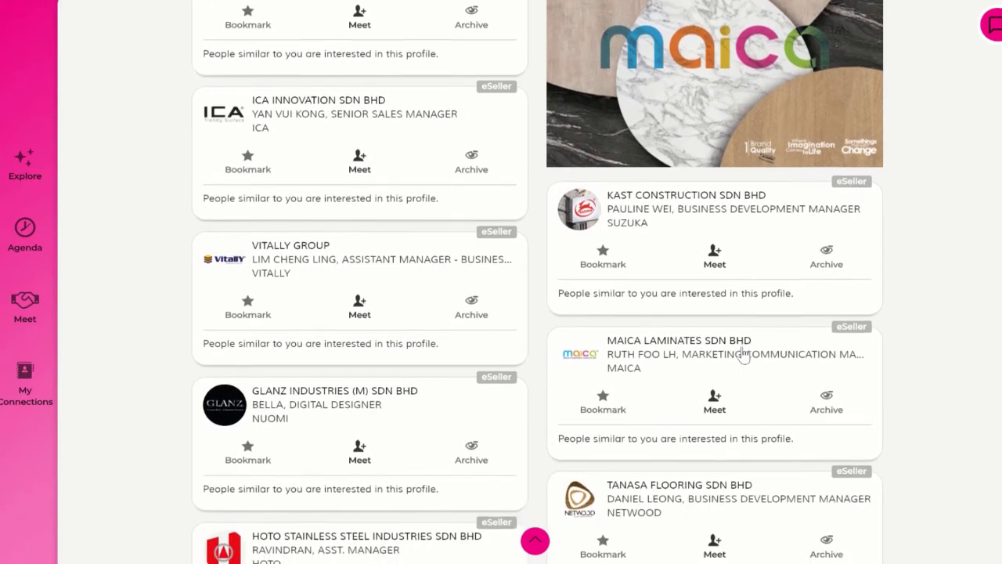
{"action": "scroll", "coordinate": [743, 354], "scroll_direction": "down", "scroll_amount": 2}
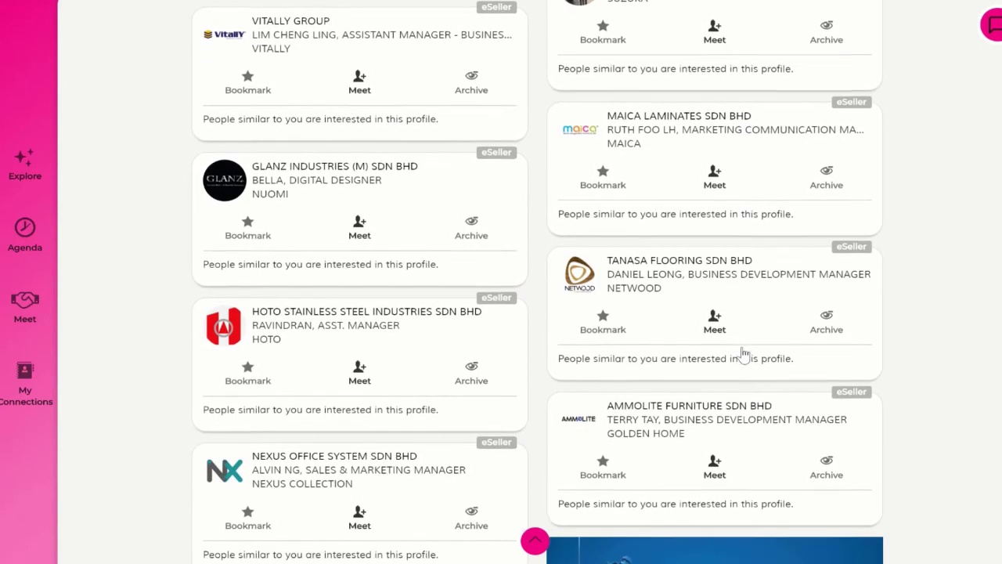
{"action": "scroll", "coordinate": [743, 355], "scroll_direction": "down", "scroll_amount": 1}
{"action": "scroll", "coordinate": [743, 355], "scroll_direction": "down", "scroll_amount": 2}
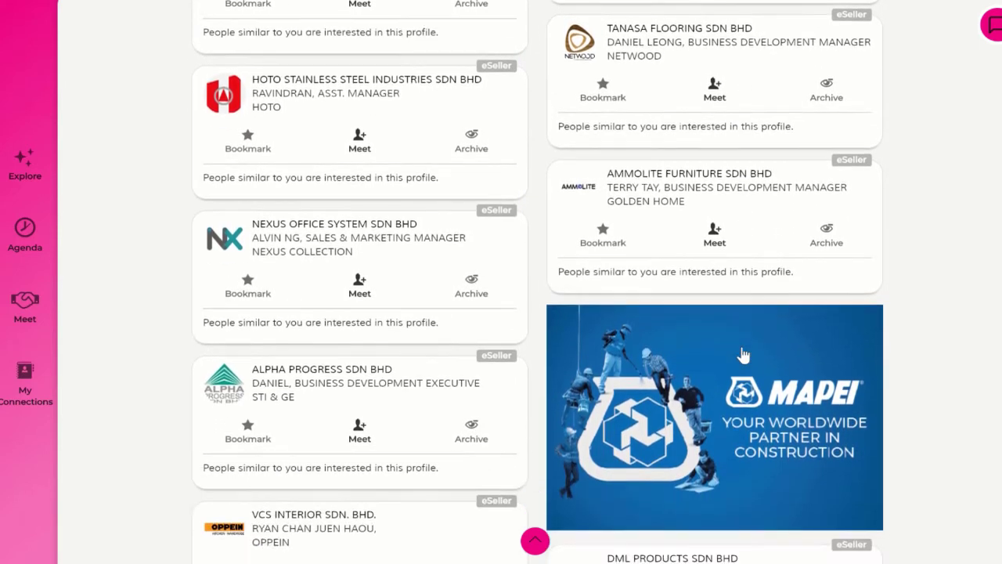
{"action": "scroll", "coordinate": [742, 355], "scroll_direction": "down", "scroll_amount": 3}
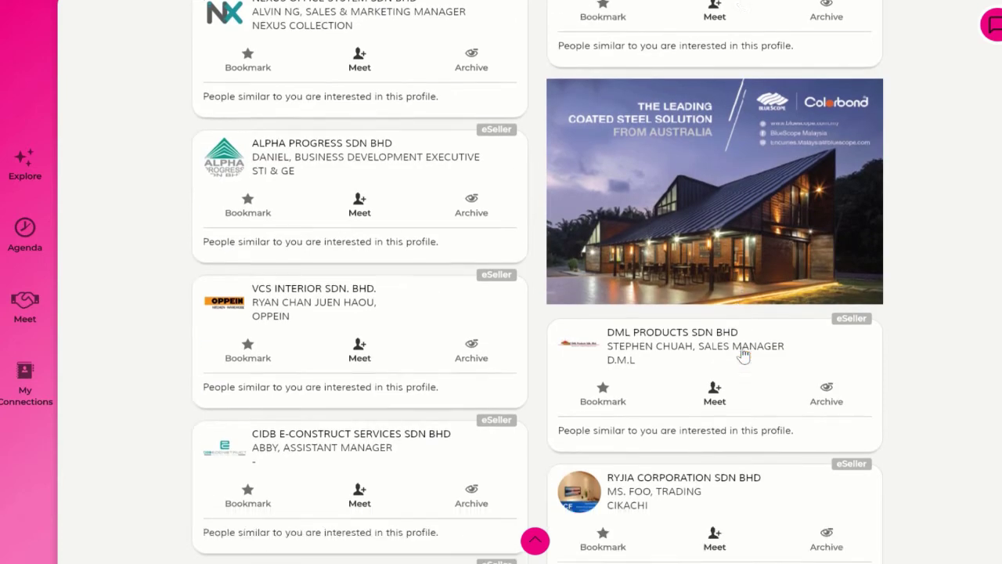
{"action": "scroll", "coordinate": [743, 355], "scroll_direction": "down", "scroll_amount": 2}
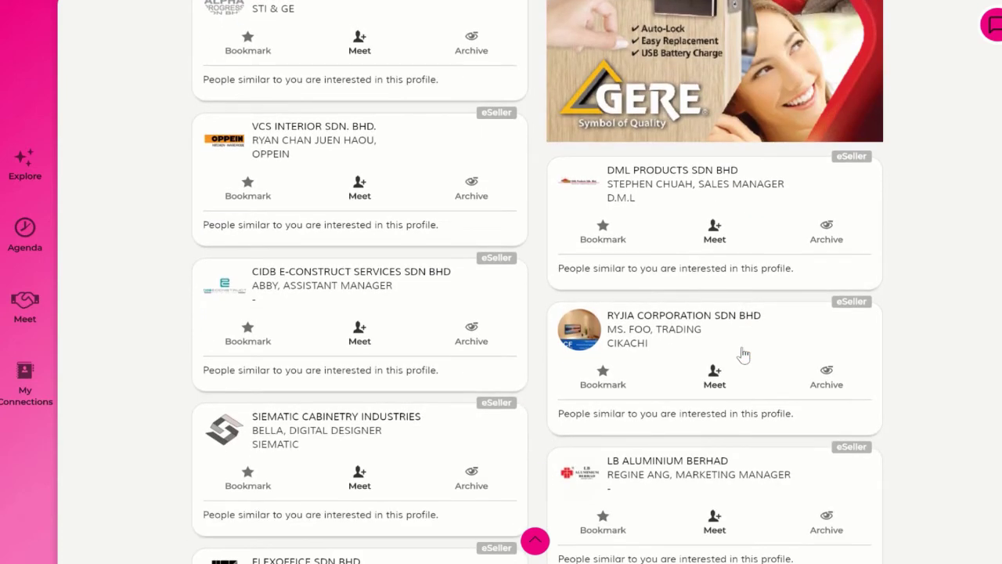
{"action": "scroll", "coordinate": [743, 359], "scroll_direction": "down", "scroll_amount": 2}
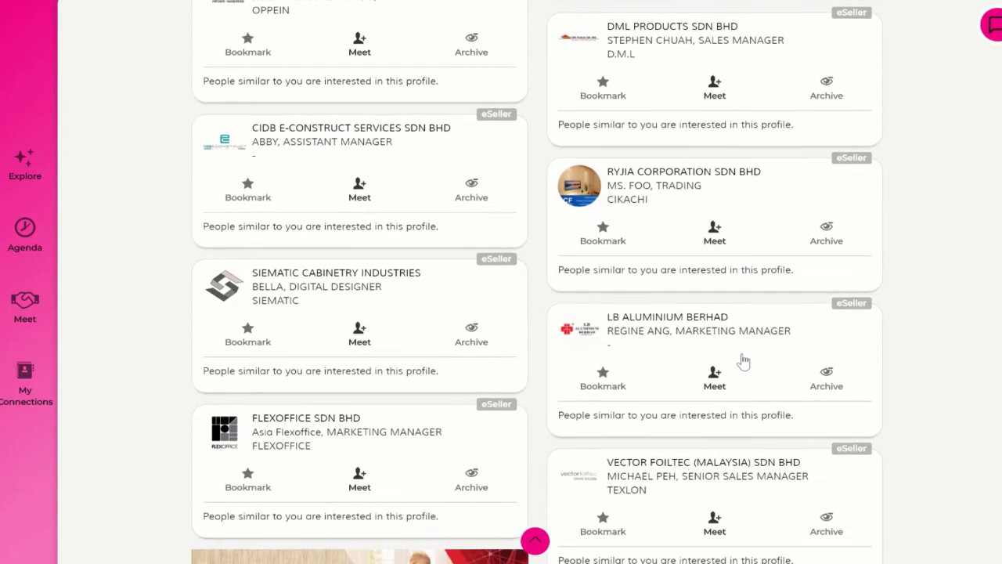
{"action": "scroll", "coordinate": [743, 359], "scroll_direction": "up", "scroll_amount": 10}
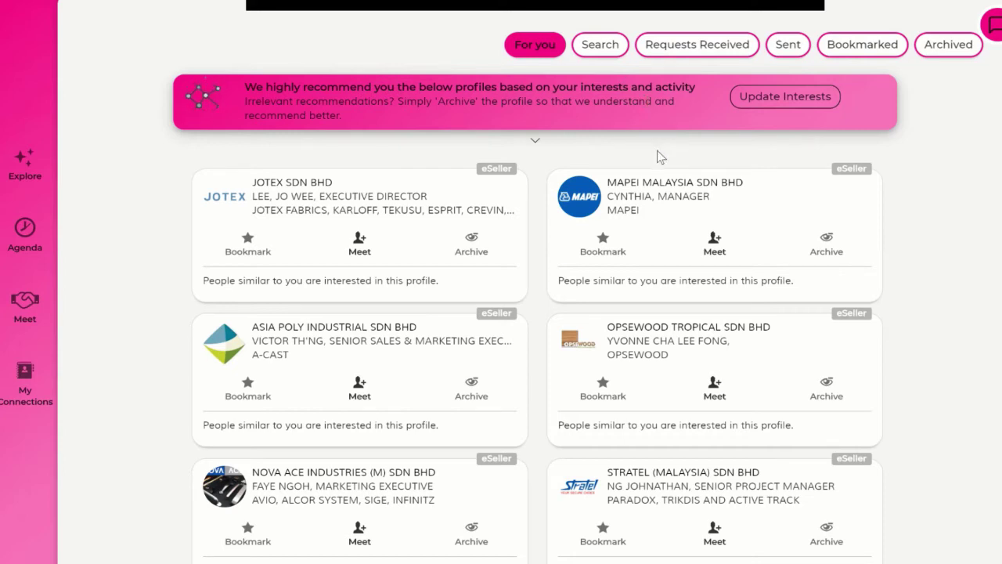
{"action": "left_click", "coordinate": [786, 99]}
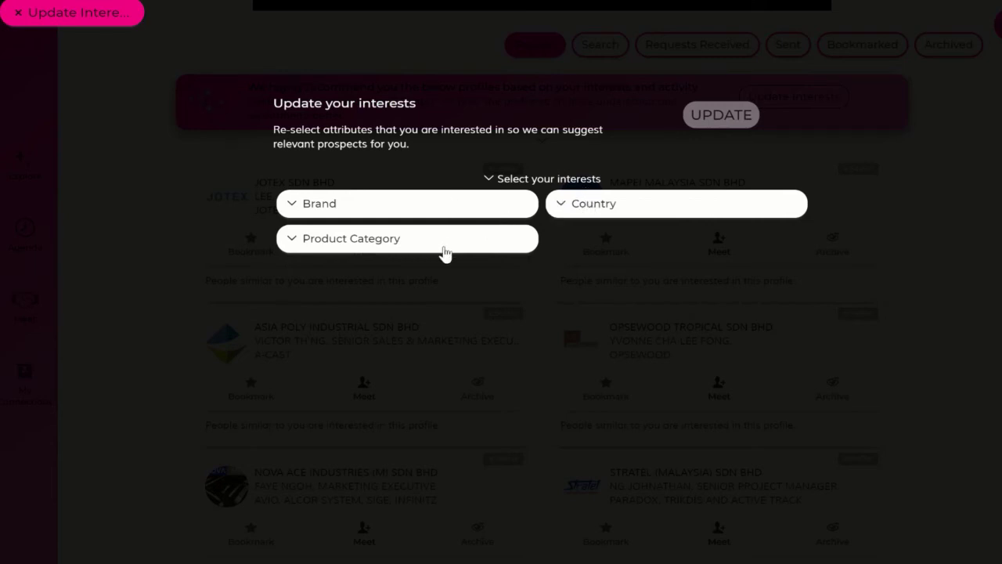
{"action": "left_click", "coordinate": [69, 17]}
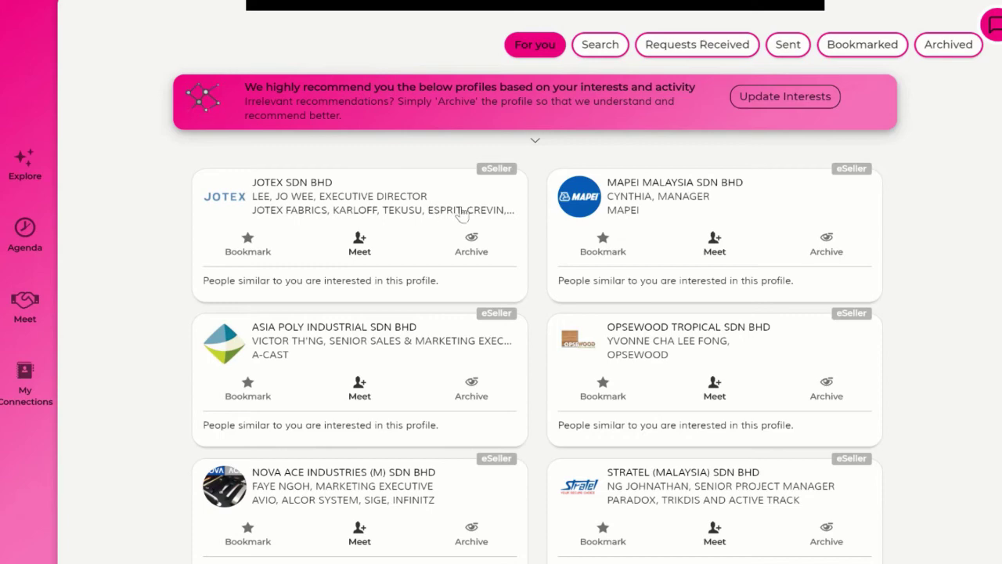
{"action": "left_click", "coordinate": [404, 197]}
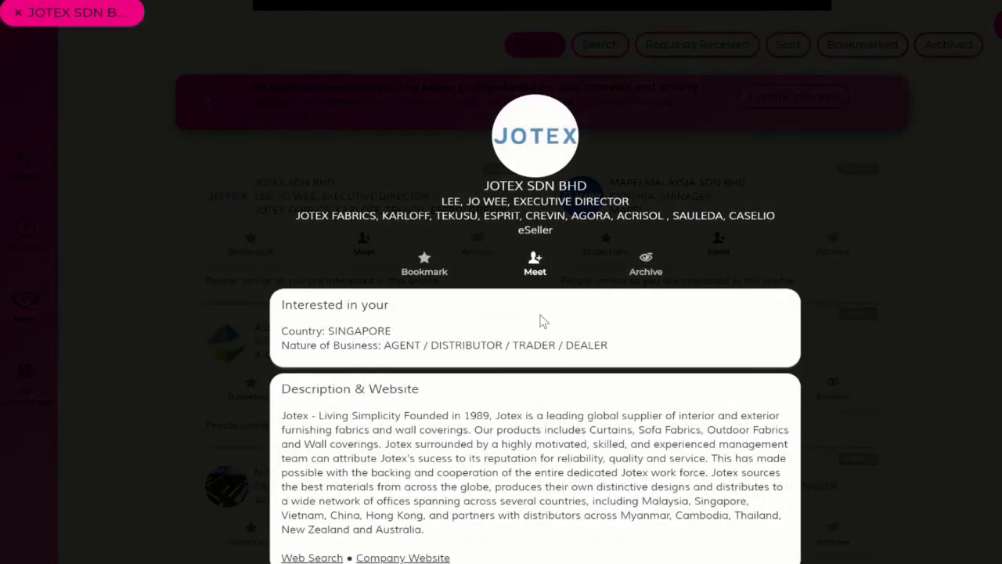
{"action": "scroll", "coordinate": [539, 316], "scroll_direction": "down", "scroll_amount": 5}
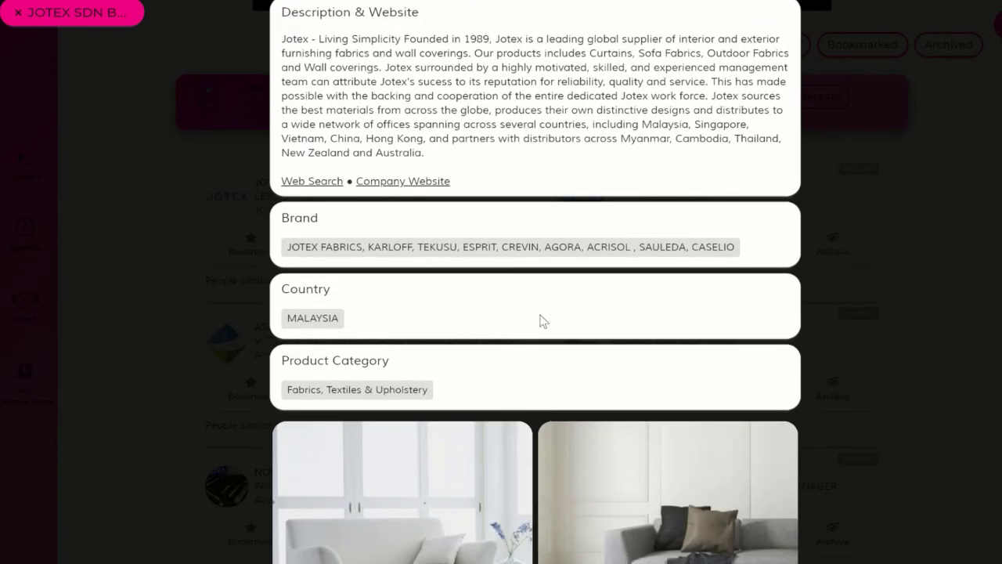
{"action": "scroll", "coordinate": [540, 316], "scroll_direction": "down", "scroll_amount": 3}
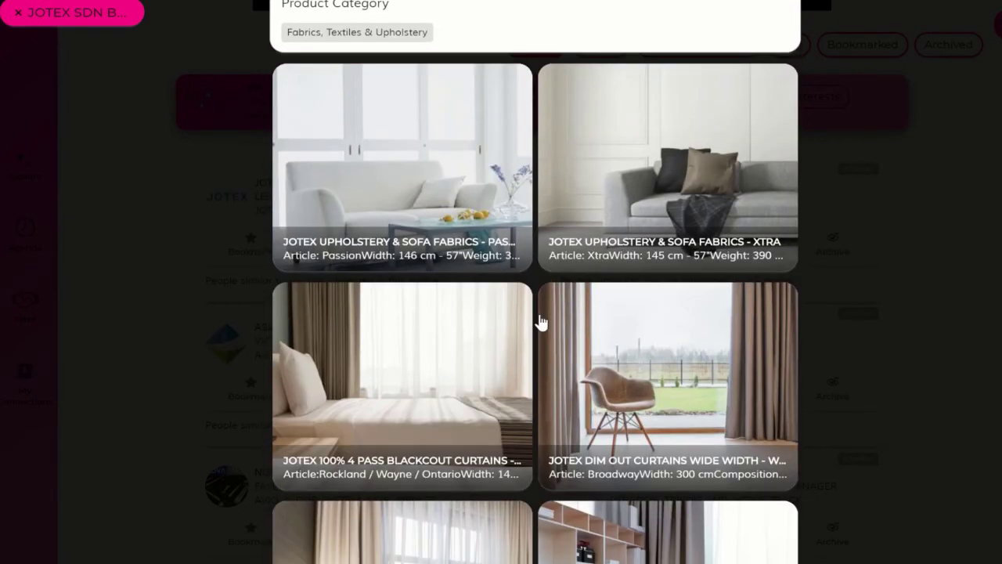
{"action": "left_click", "coordinate": [396, 347]}
{"action": "scroll", "coordinate": [447, 428], "scroll_direction": "down", "scroll_amount": 4}
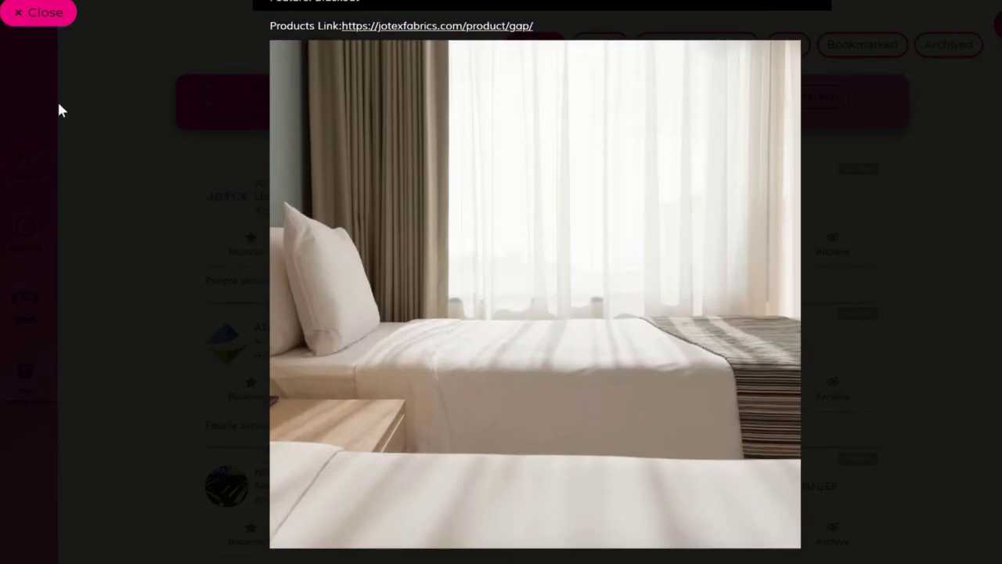
{"action": "left_click", "coordinate": [41, 11]}
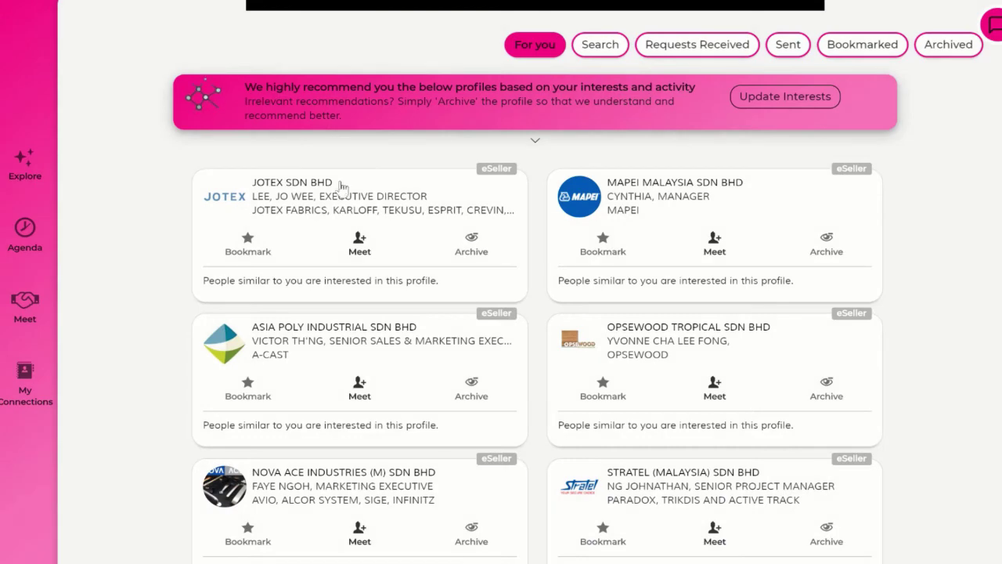
Step: Open a meeting request for JOTEX SDN BHD and dismiss it without sending
{"action": "left_click", "coordinate": [359, 252]}
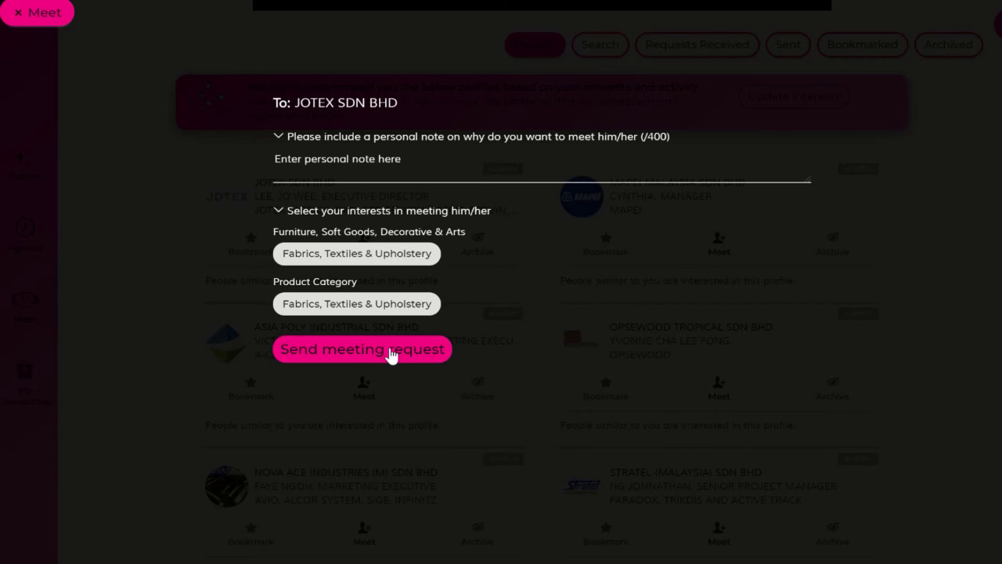
{"action": "left_click", "coordinate": [46, 17]}
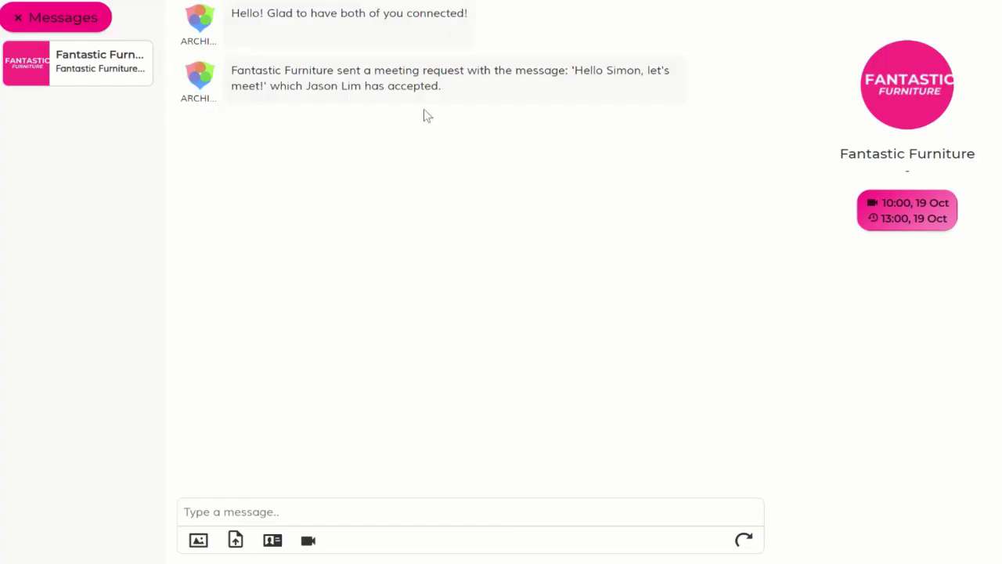
Step: Send Fantastic Furniture the message 'hello good to connect' followed by your namecard
{"action": "left_click", "coordinate": [261, 509]}
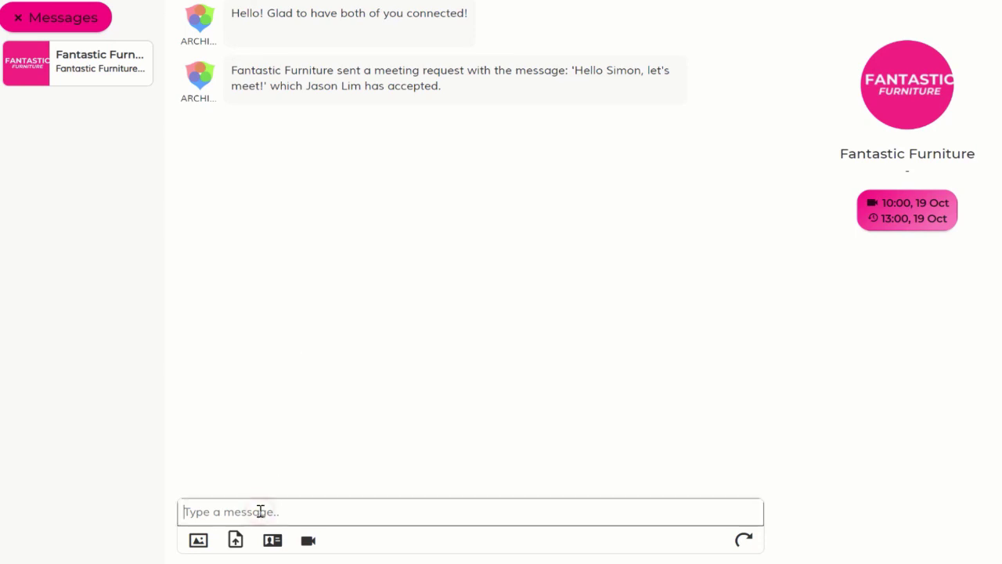
{"action": "type", "text": "hello good to kn"}
{"action": "type", "text": "nnect"}
{"action": "key", "text": "Return"}
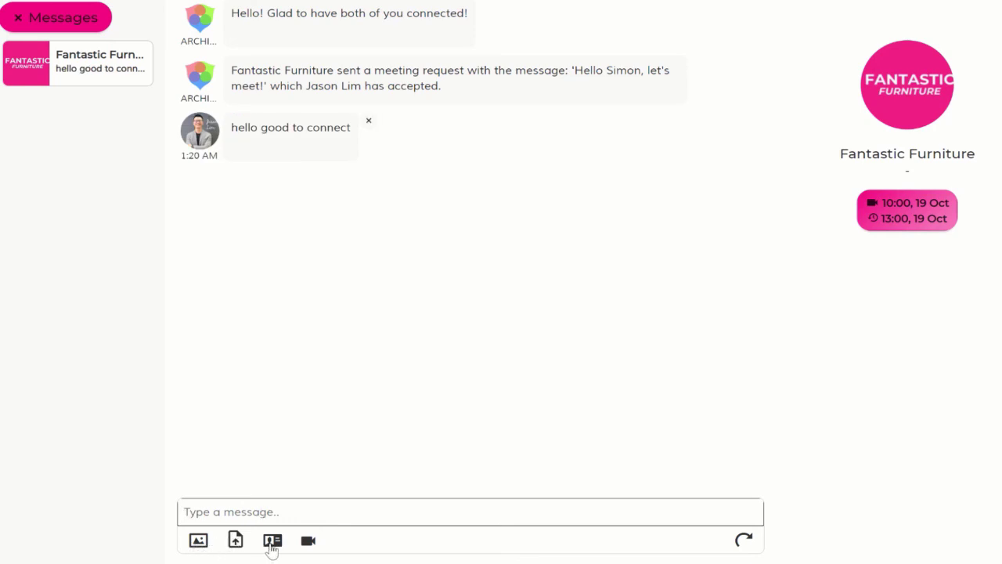
{"action": "left_click", "coordinate": [272, 542]}
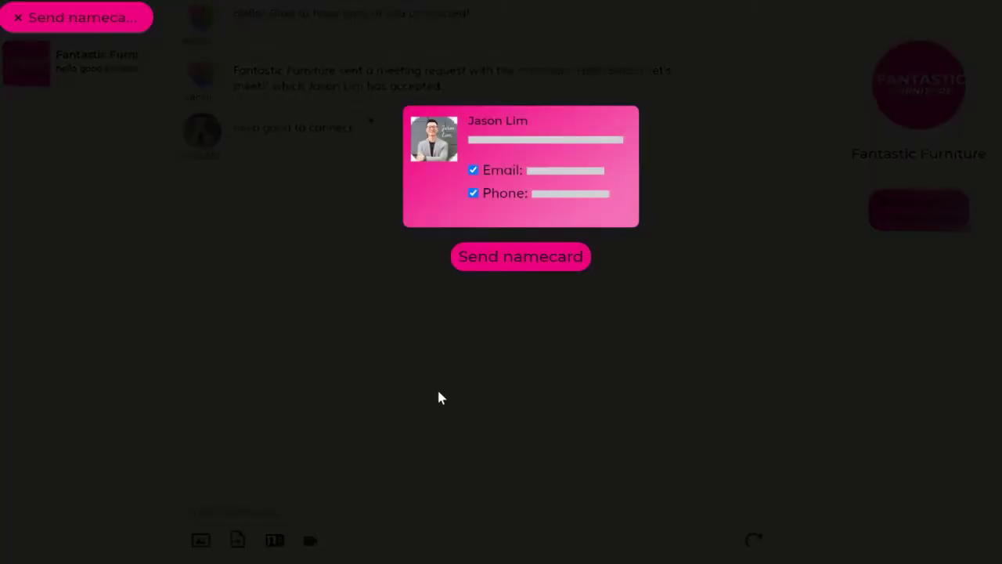
{"action": "left_click", "coordinate": [493, 258]}
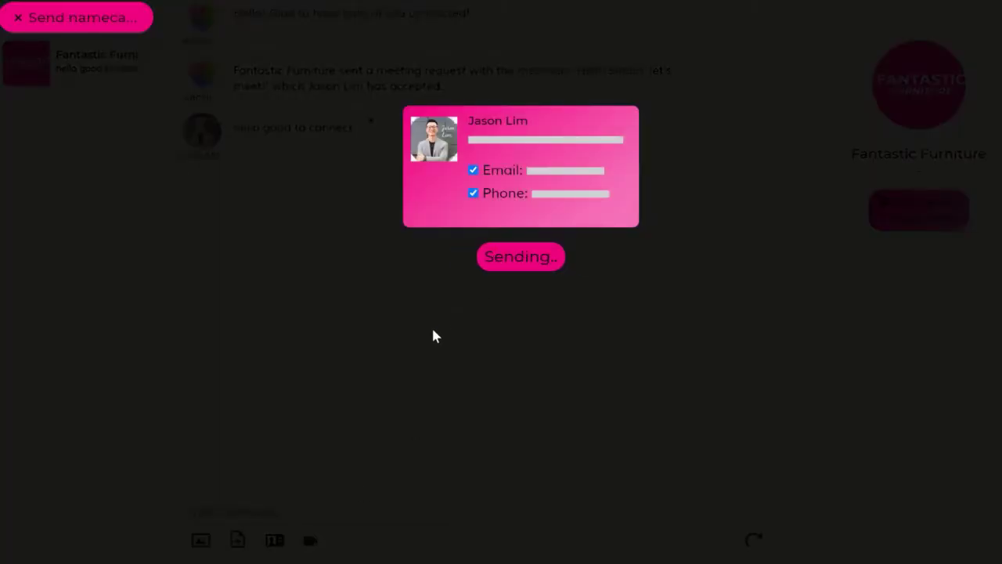